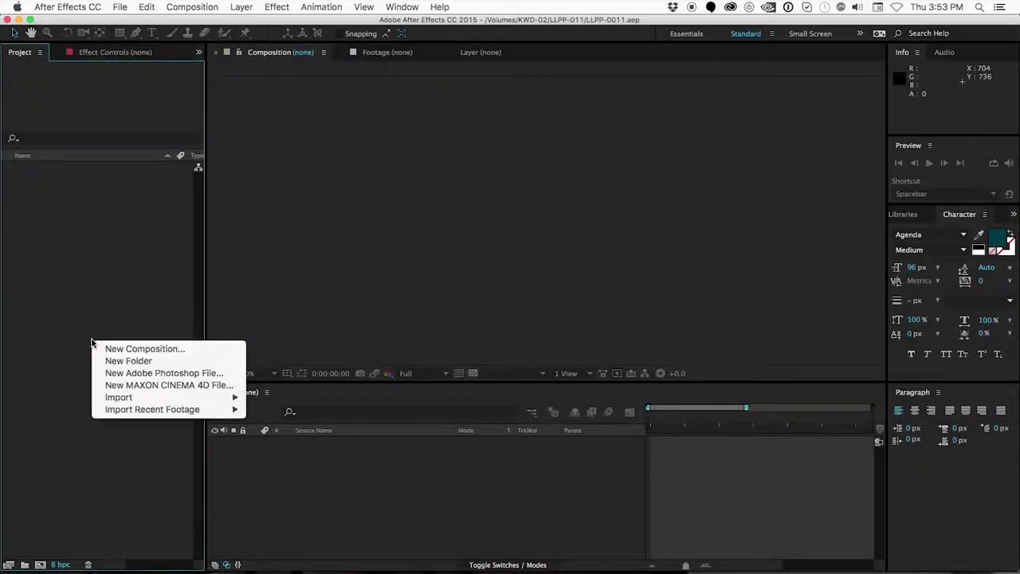
- Import Temp Frame 2.tiff from KWD-02 > LLPP-011, accepting the straight alpha interpretation
mouse_move(125, 408)
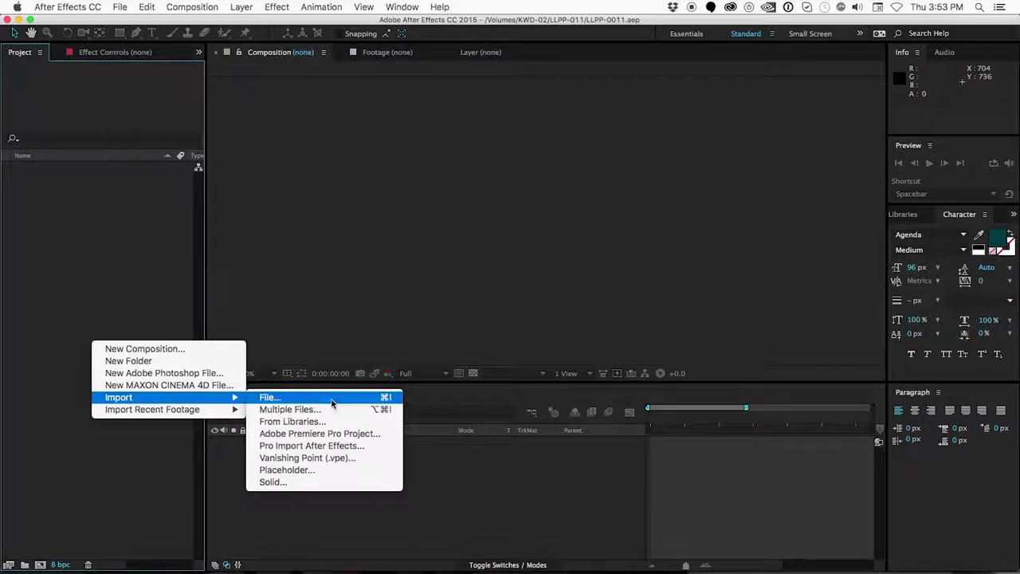
left_click(332, 399)
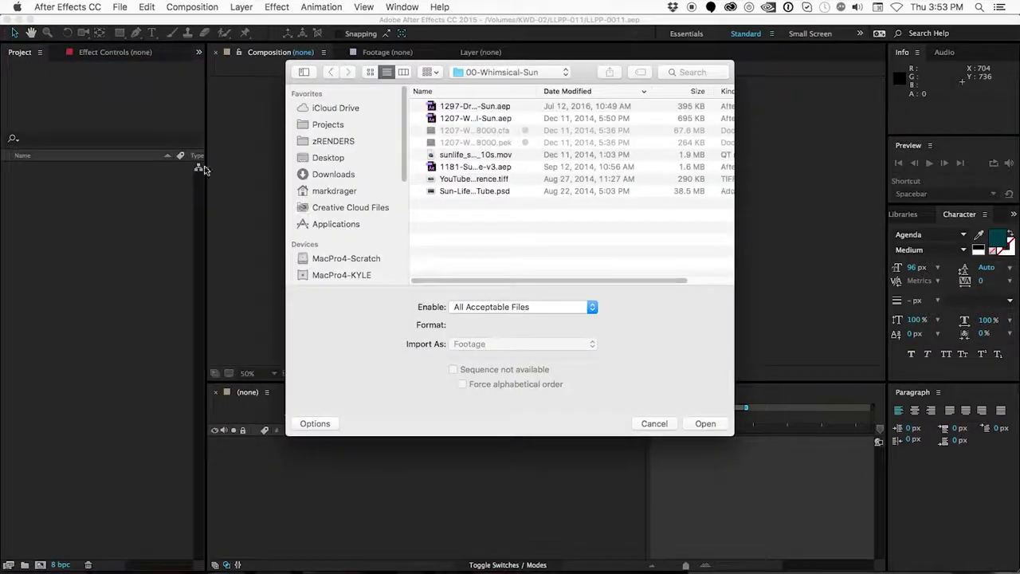
left_click(476, 71)
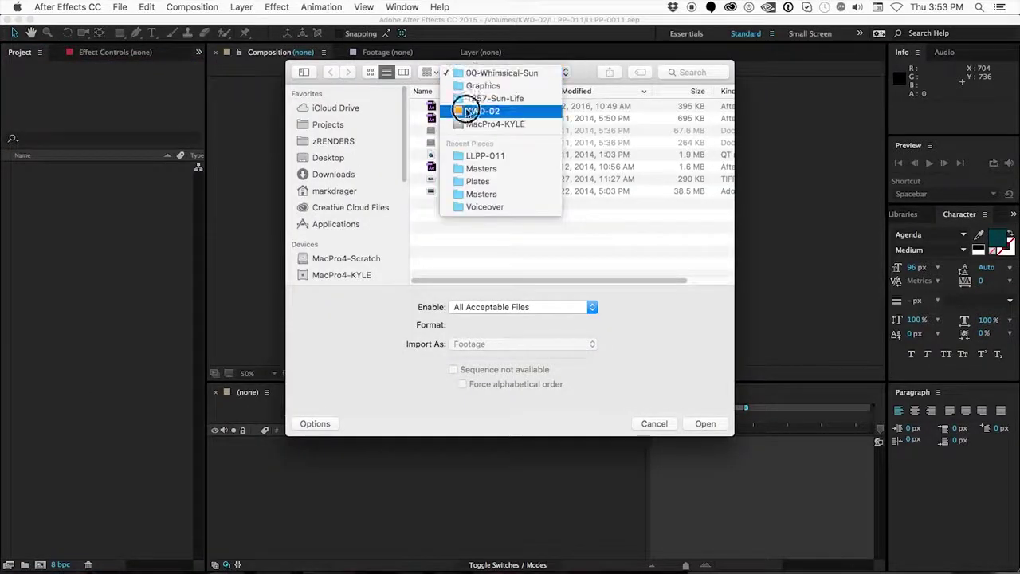
left_click(467, 110)
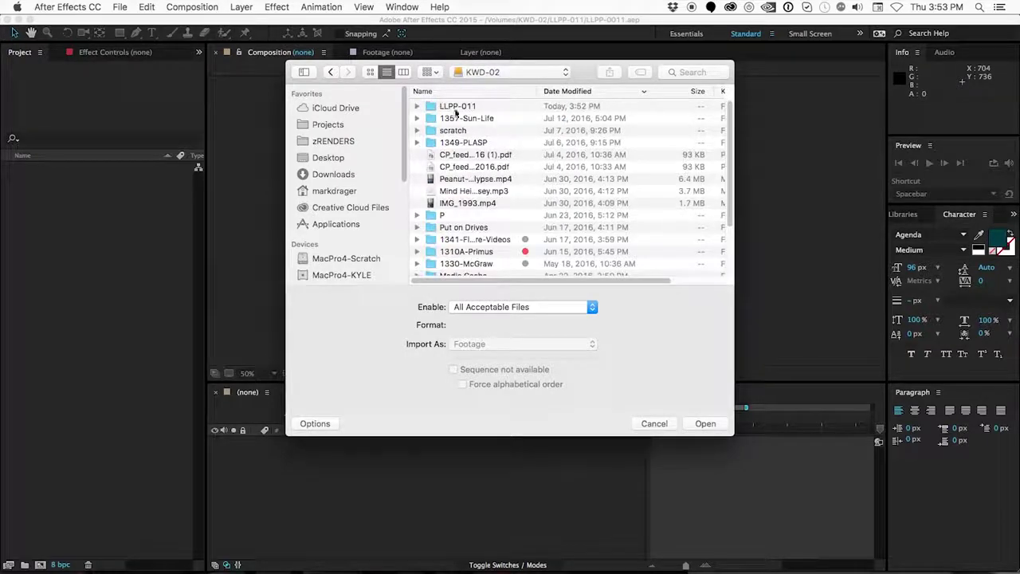
double_click(456, 109)
left_click(456, 119)
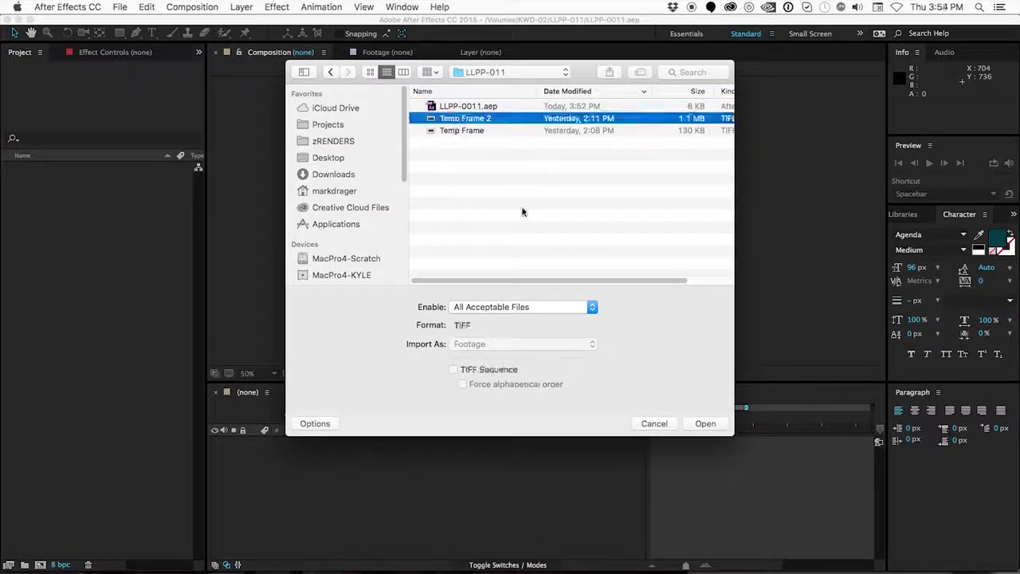
left_click(704, 422)
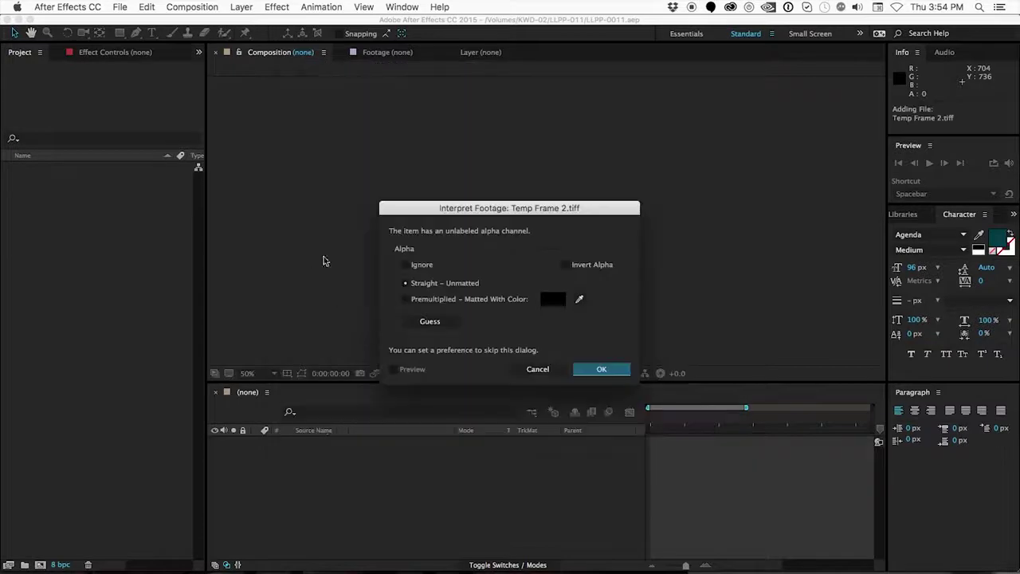
left_click(600, 369)
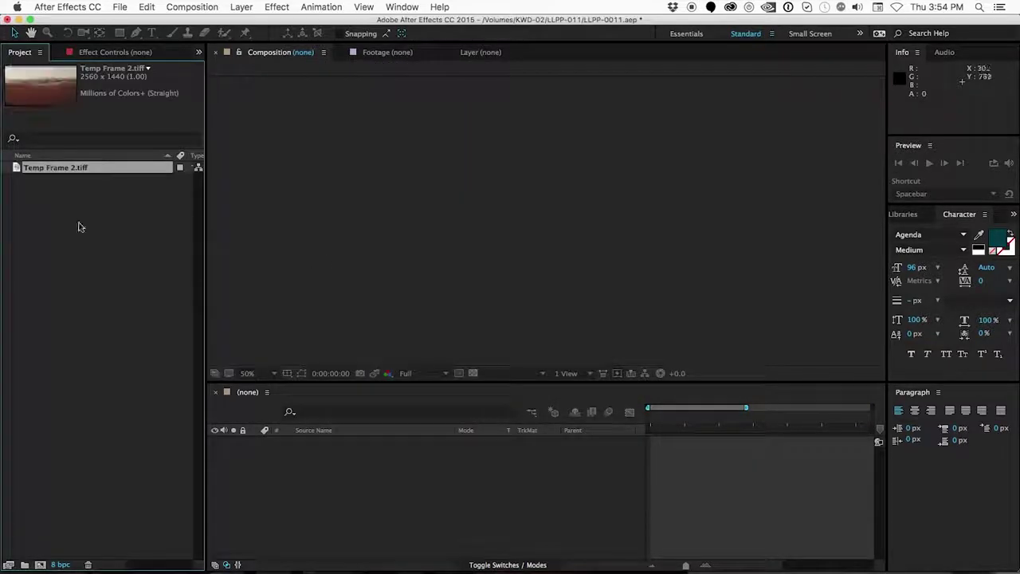
left_click(32, 209)
- Create the 1920×1080 composition Comp 1 and open it in the viewer
right_click(51, 215)
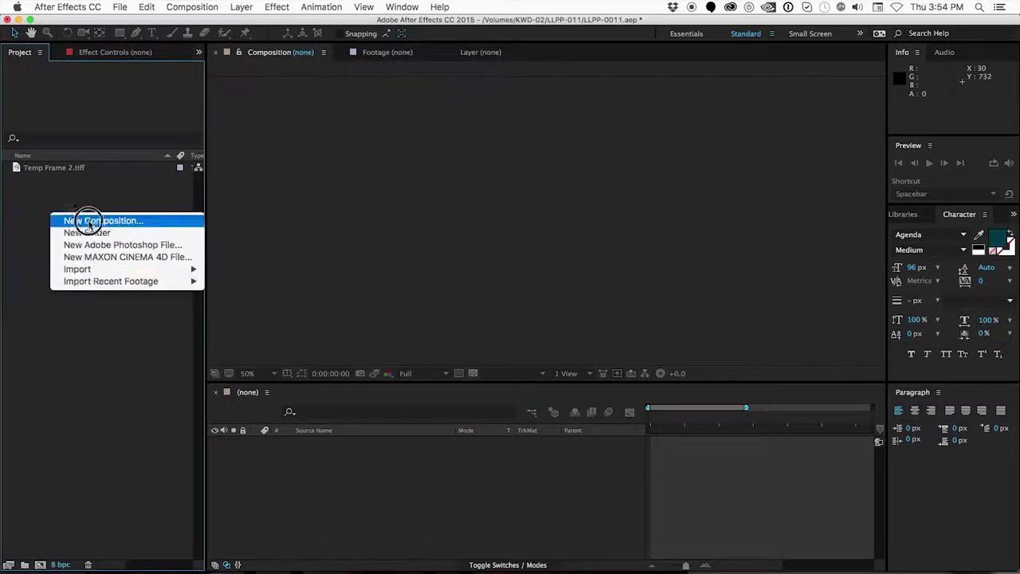
left_click(88, 221)
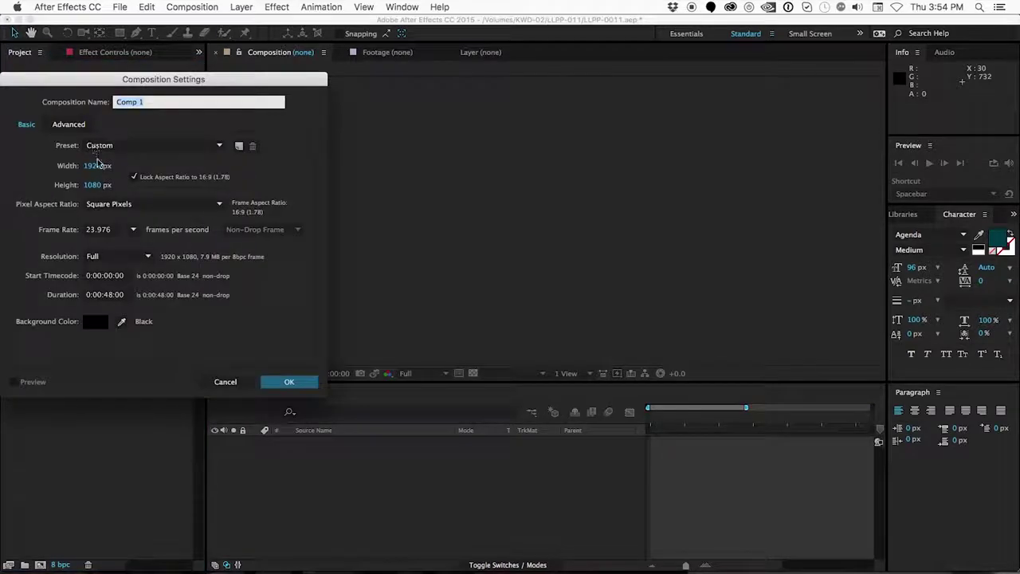
left_click(297, 381)
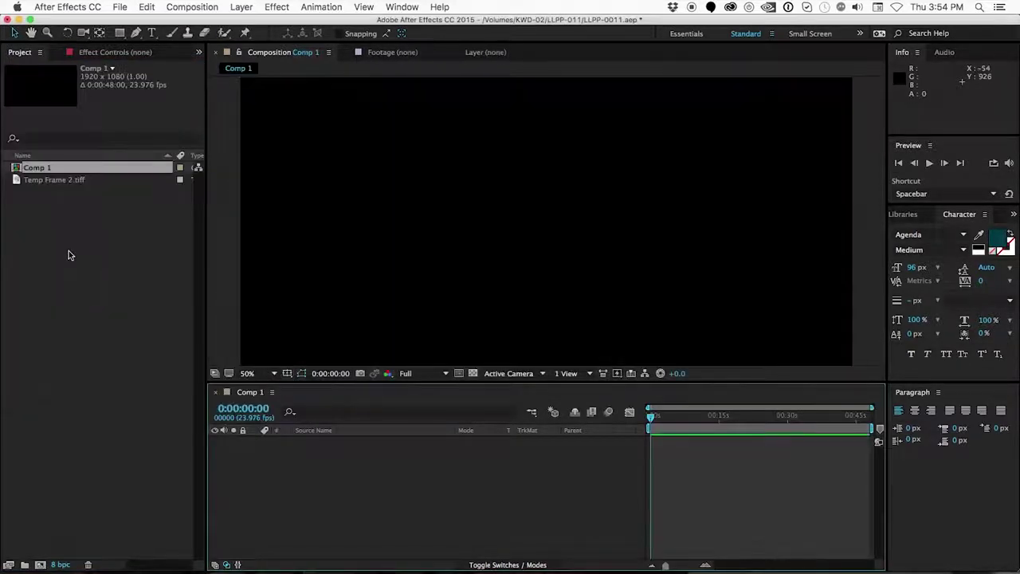
left_click(45, 215)
double_click(22, 170)
- Add Temp Frame 2.tiff to Comp 1, scale it to 83% and nudge it up to 960, 516
left_click_drag(13, 183, 289, 476)
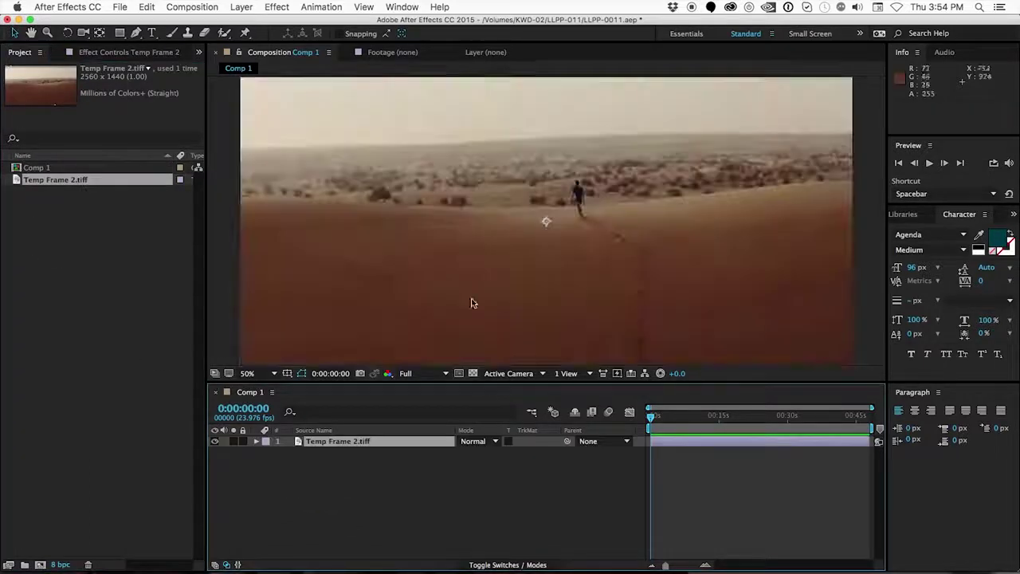
key("comma")
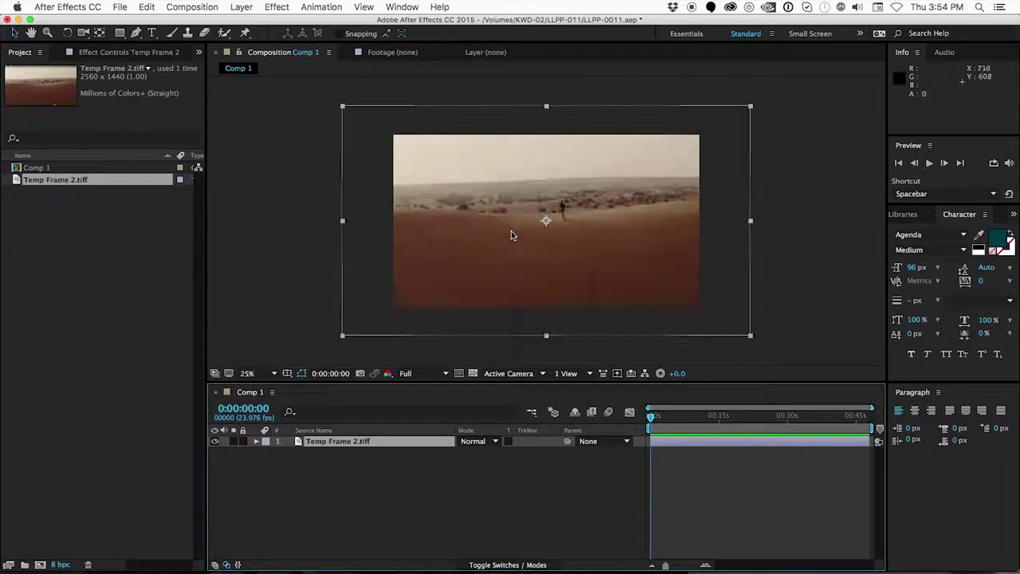
left_click_drag(343, 334, 378, 317)
left_click(520, 276)
left_click_drag(519, 276, 519, 269)
key("period")
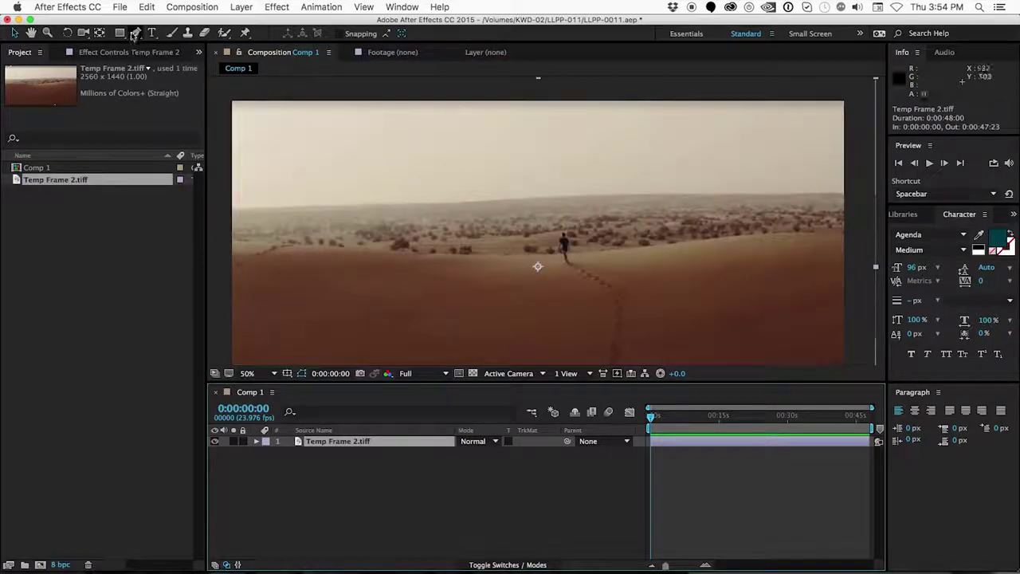
- Start a Pen mask at the image's left edge and trace curved points along the first stretch of horizon
left_click(136, 33)
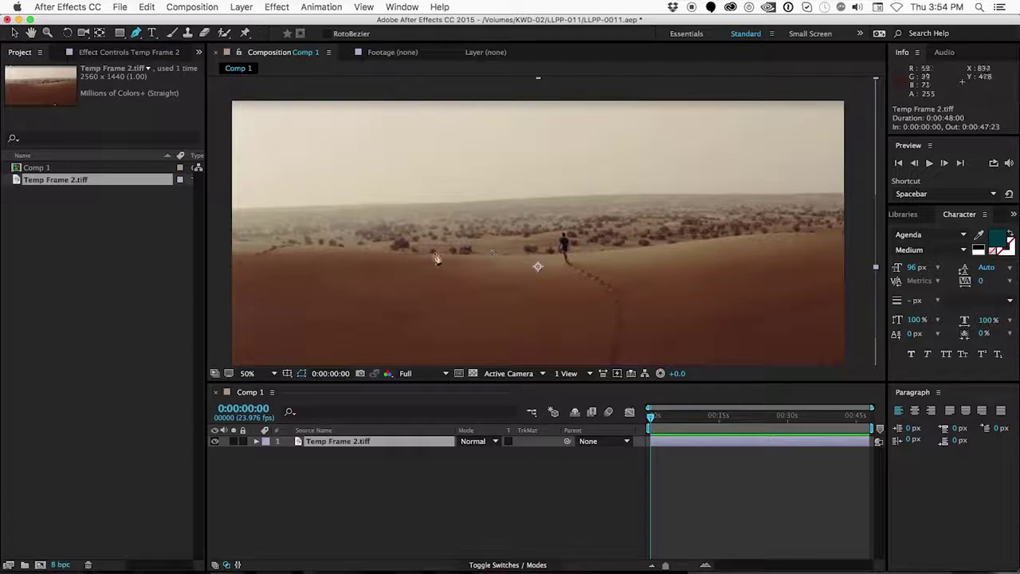
key("period")
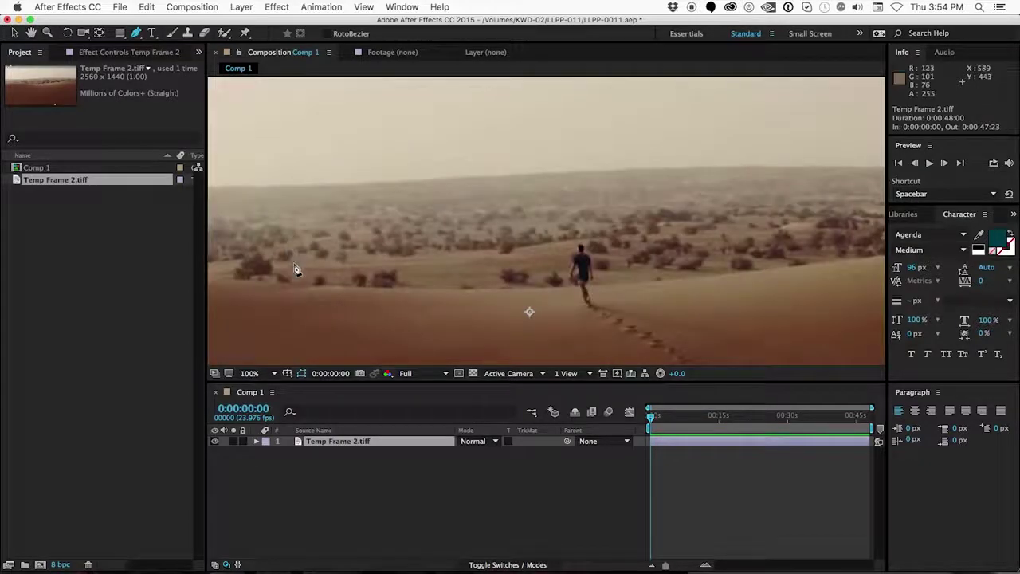
left_click_drag(294, 270, 691, 230)
scroll(403, 236, "up", 1)
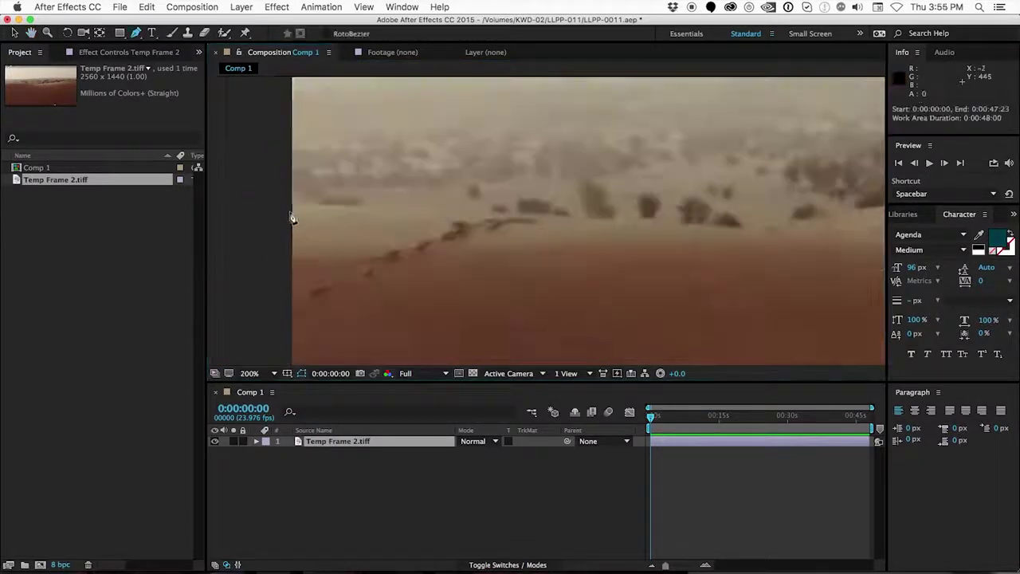
left_click(285, 206)
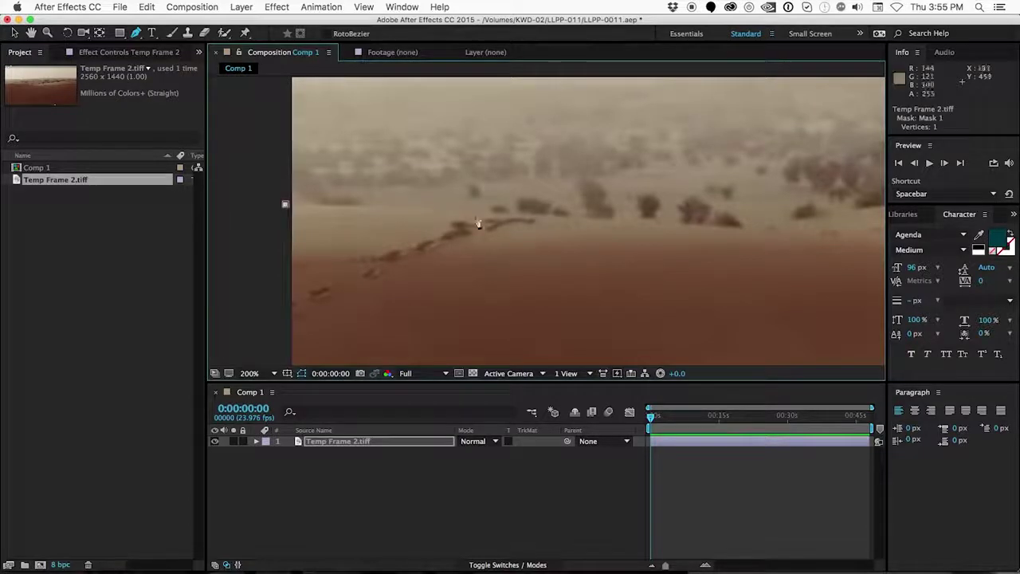
left_click_drag(495, 212, 507, 214)
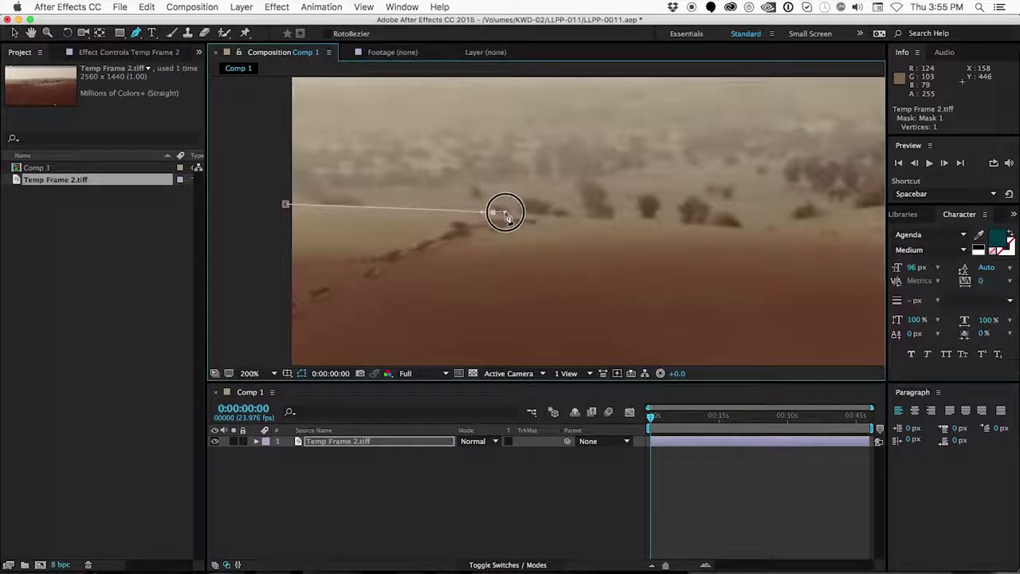
left_click_drag(758, 228, 407, 203)
key("p")
left_click_drag(686, 245, 405, 250)
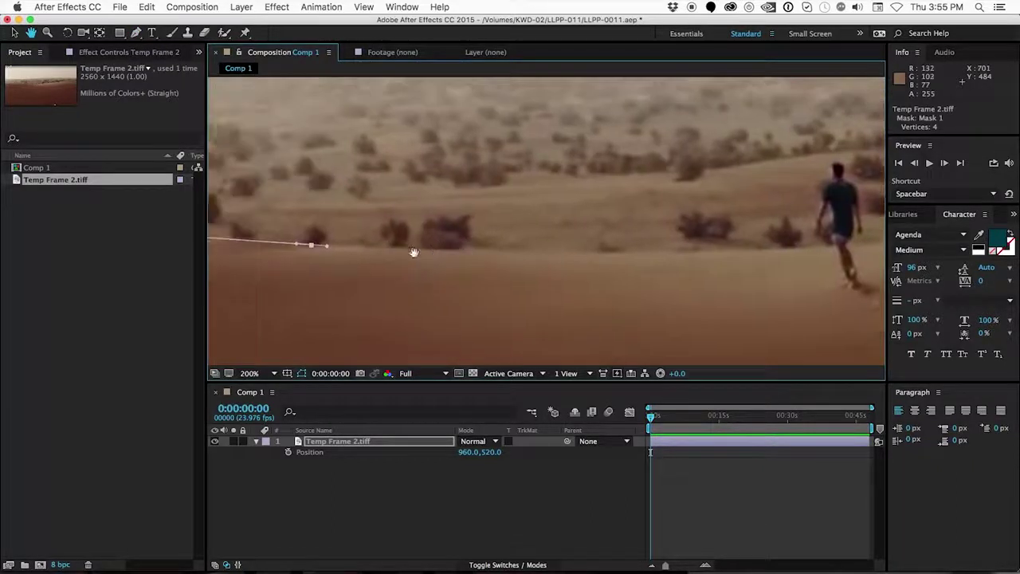
left_click_drag(699, 255, 391, 266)
- Continue the horizon mask with curved points to the frame's right edge, undoing misplaced ones
key("space")
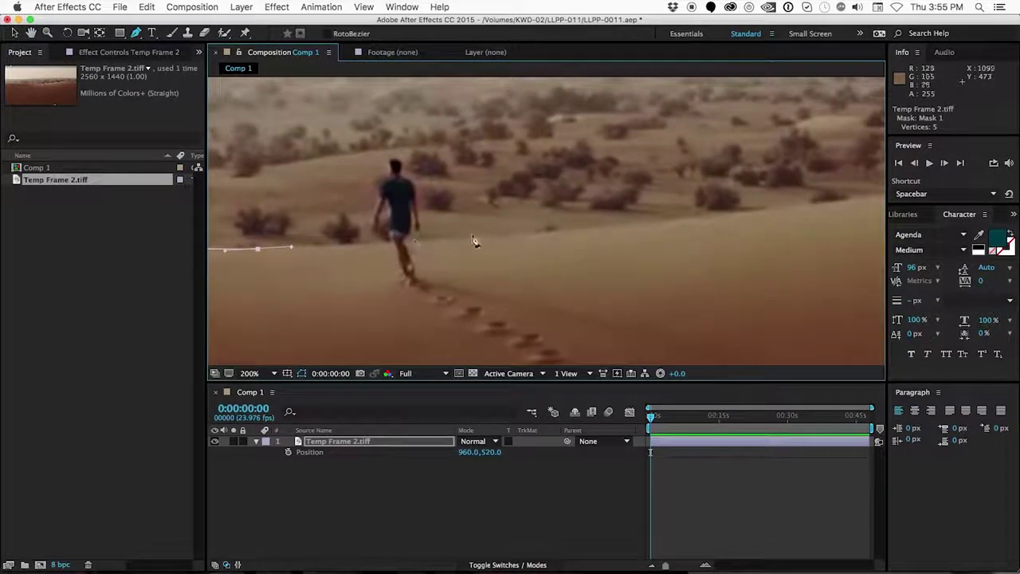
left_click_drag(492, 237, 508, 235)
left_click_drag(614, 239, 335, 259)
key("super+z")
left_click_drag(599, 231, 613, 228)
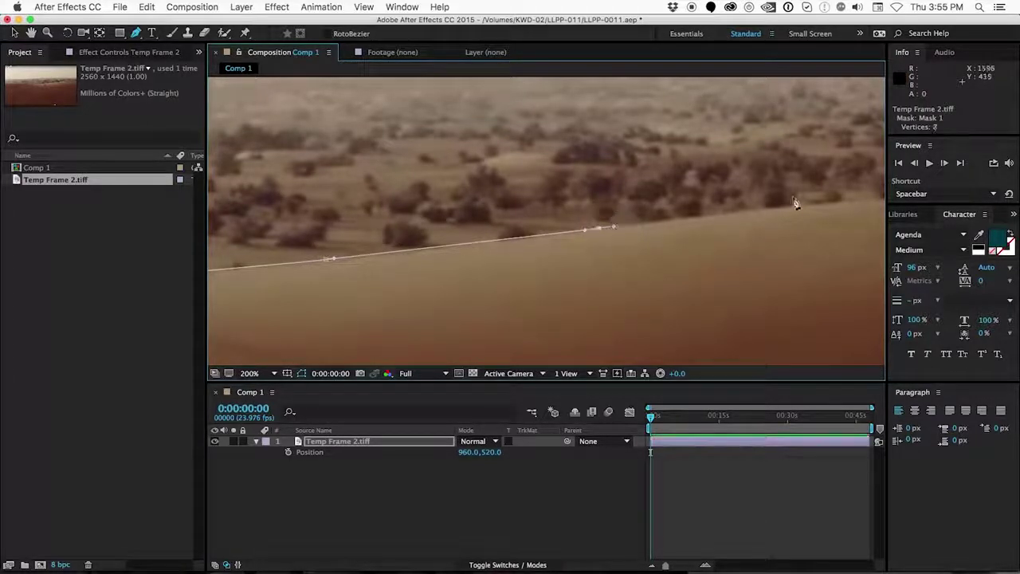
left_click_drag(816, 230, 543, 221)
key("g")
left_click(711, 215)
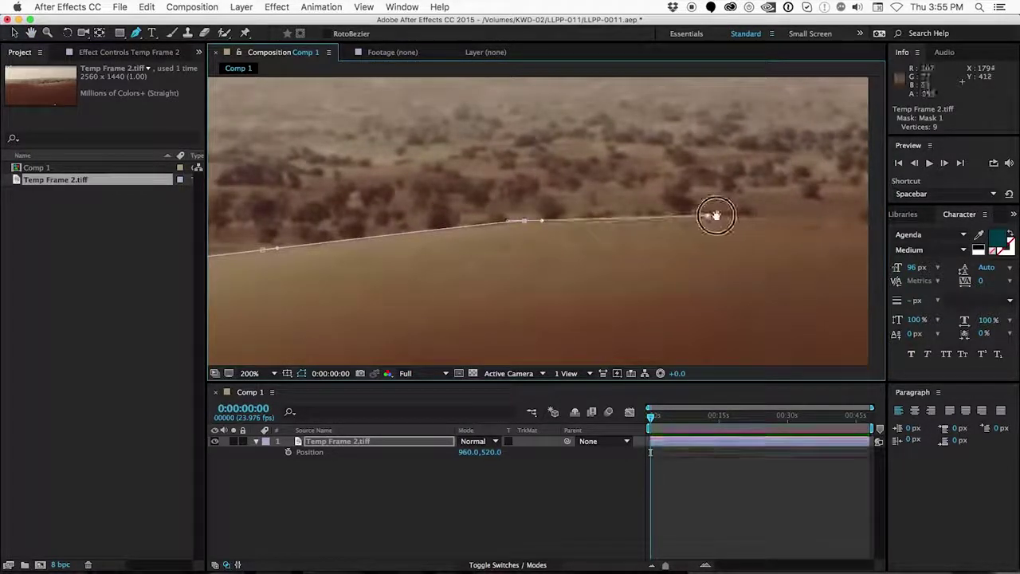
key("super+z")
key("super+z")
left_click_drag(530, 221, 544, 220)
left_click_drag(704, 216, 736, 220)
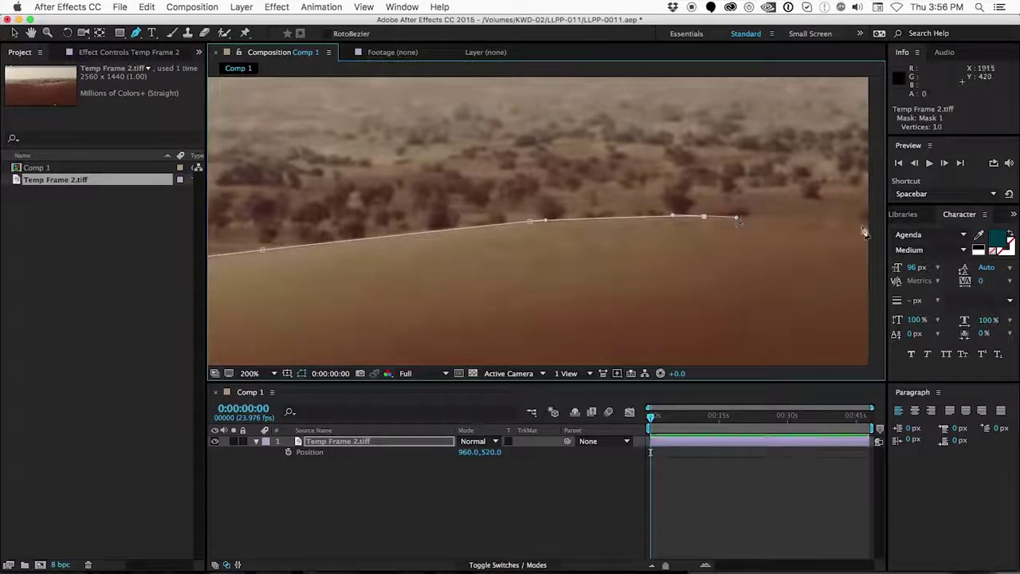
left_click_drag(867, 225, 877, 227)
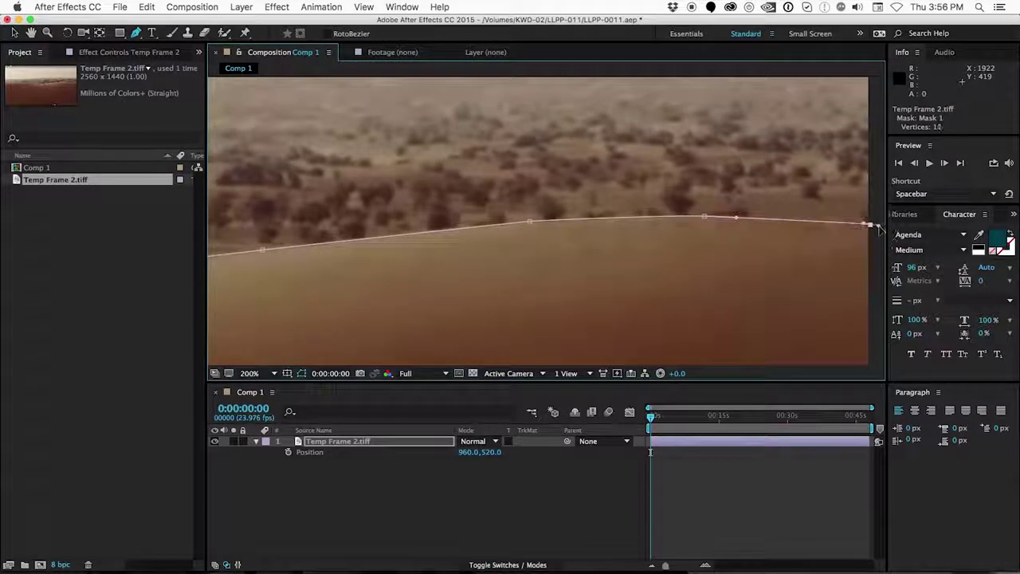
key("comma")
key("comma")
- Add points below the bottom-right and bottom-left corners and close Mask 1 on its first vertex
key("comma")
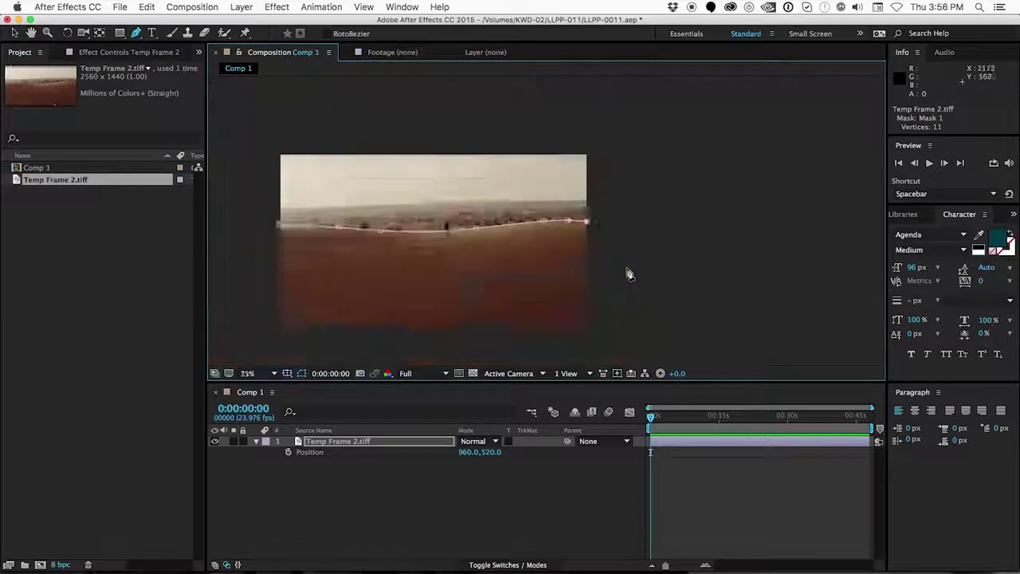
key("comma")
left_click(571, 276)
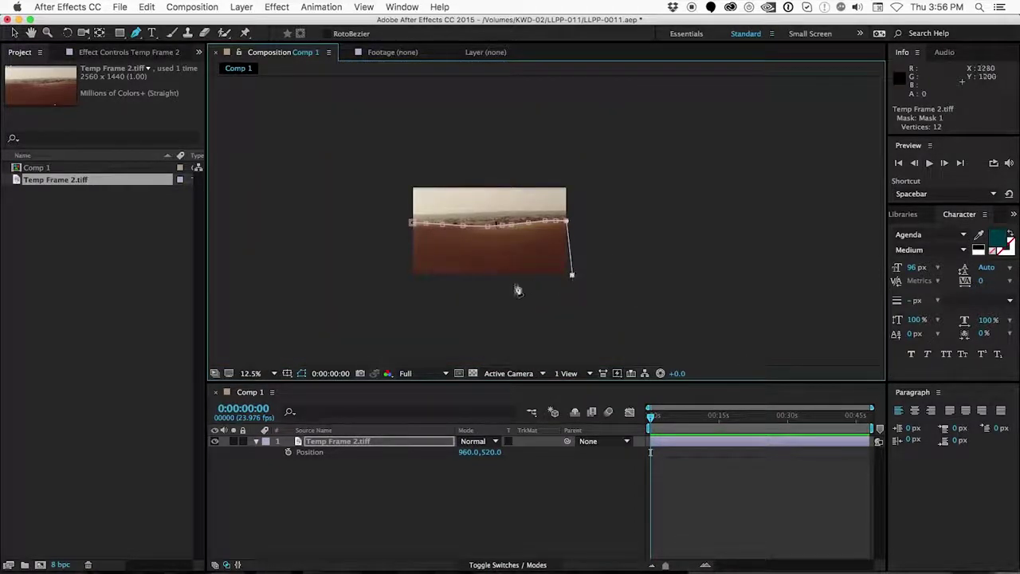
left_click(407, 277)
left_click(411, 223)
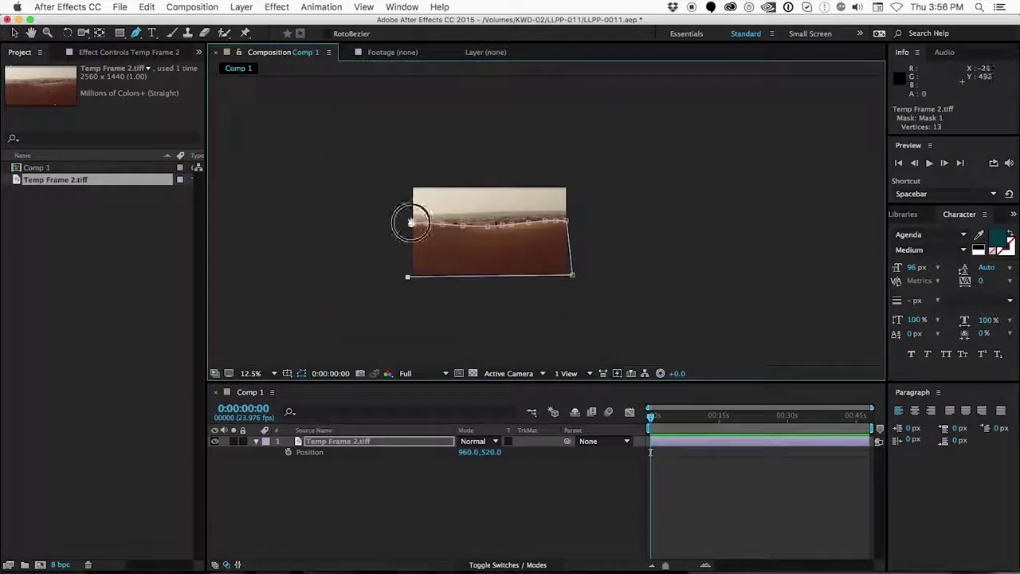
key("period")
key("period")
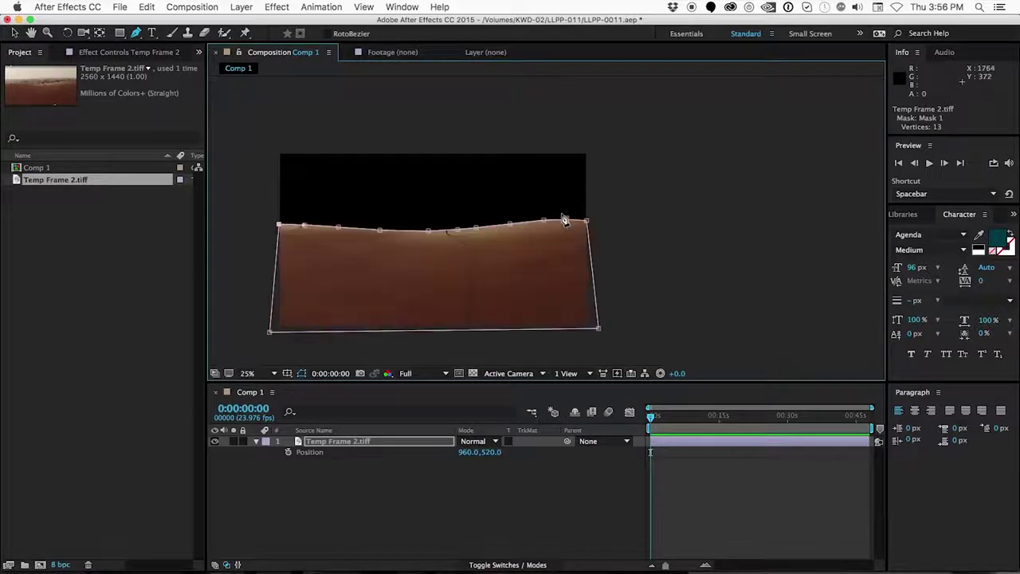
left_click_drag(472, 219, 688, 182)
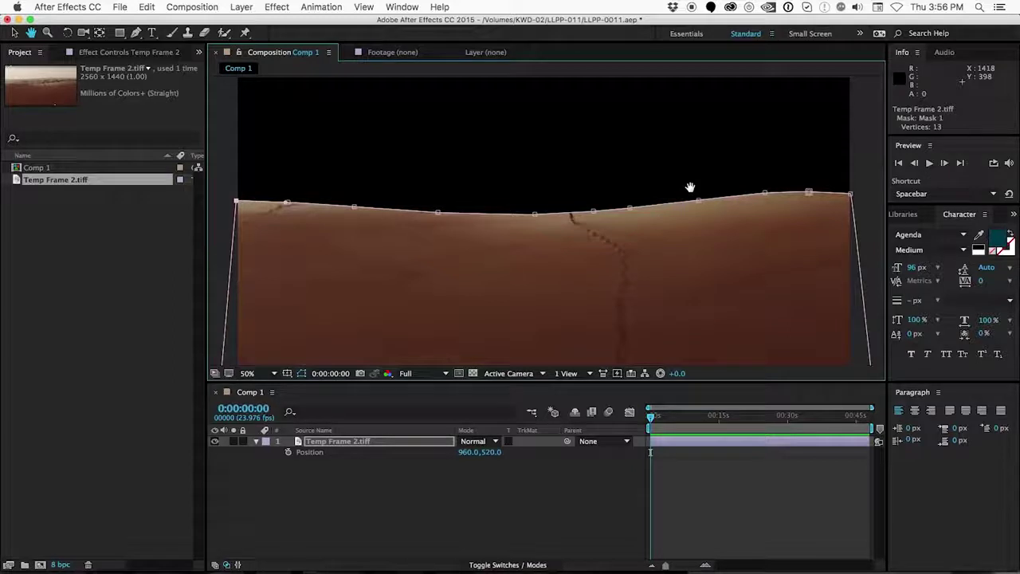
key("comma")
- Create a light blue (97E5FF) 1920×1080 solid via Layer > New > Solid
key("m")
key("m")
left_click(242, 7)
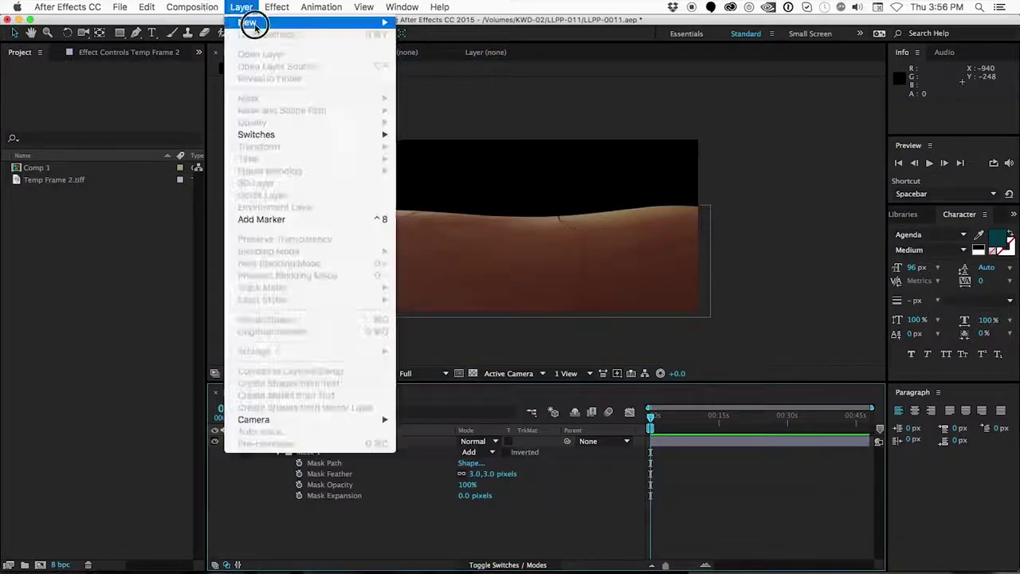
left_click(438, 37)
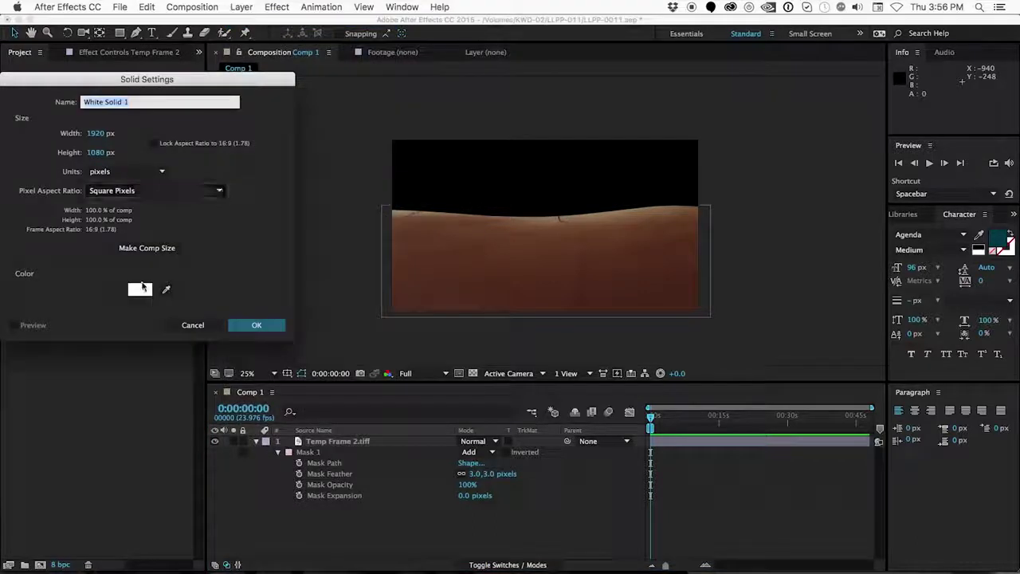
left_click(142, 289)
left_click(189, 172)
mouse_move(128, 102)
left_mouse_down()
mouse_move(102, 56)
mouse_move(66, 64)
mouse_move(75, 61)
left_mouse_up()
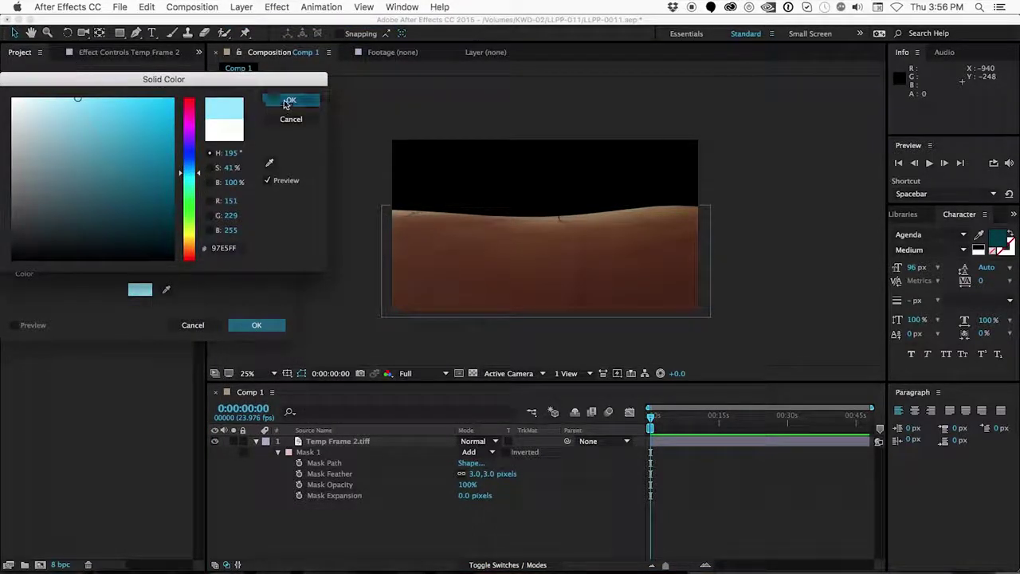
left_click(291, 99)
left_click(267, 325)
- Move the blue solid beneath Temp Frame 2.tiff and reselect Mask 1
left_click_drag(358, 440, 382, 522)
left_click(746, 562)
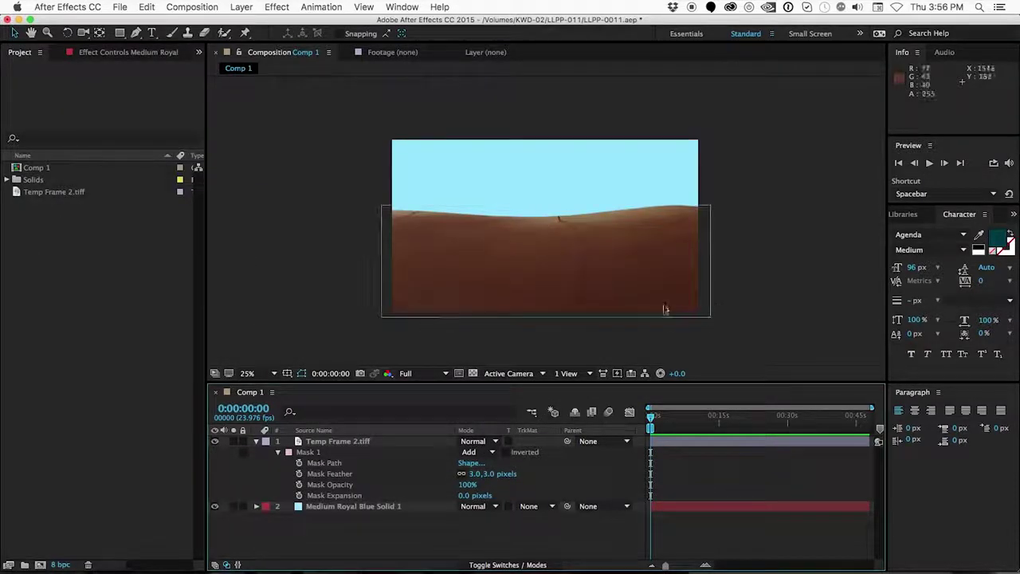
left_click(301, 452)
- Keyframe Mask Path at 0:00, 0:00:04:15 and 0:00:08:12, nudging horizon vertices slightly
key("period")
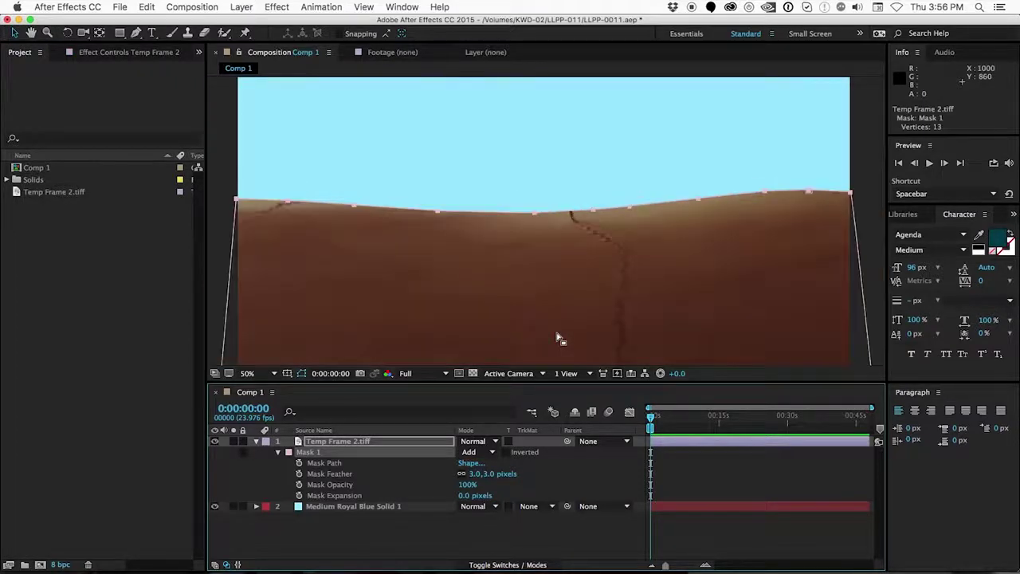
key("comma")
key("super+shift+a")
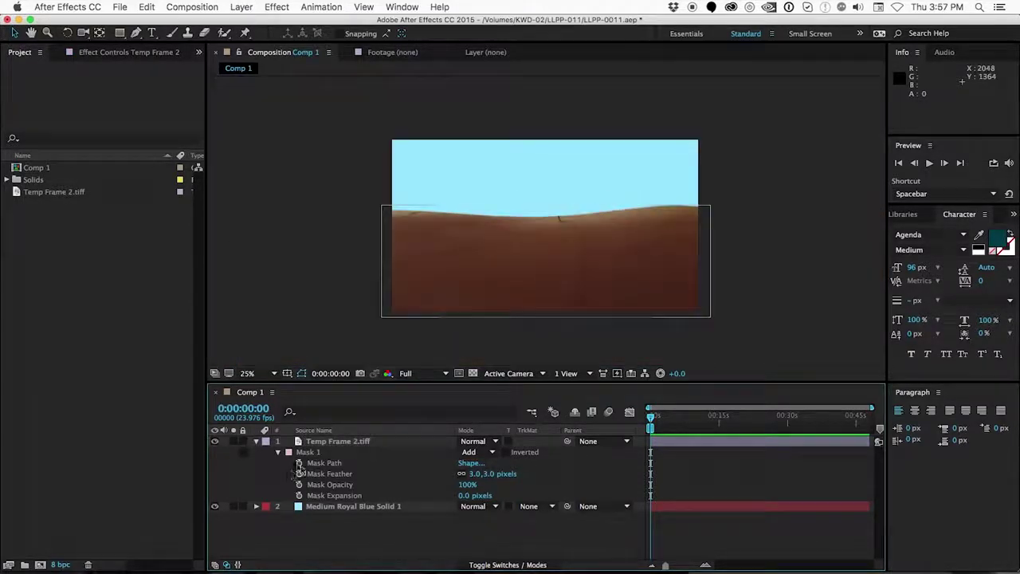
left_click(300, 464)
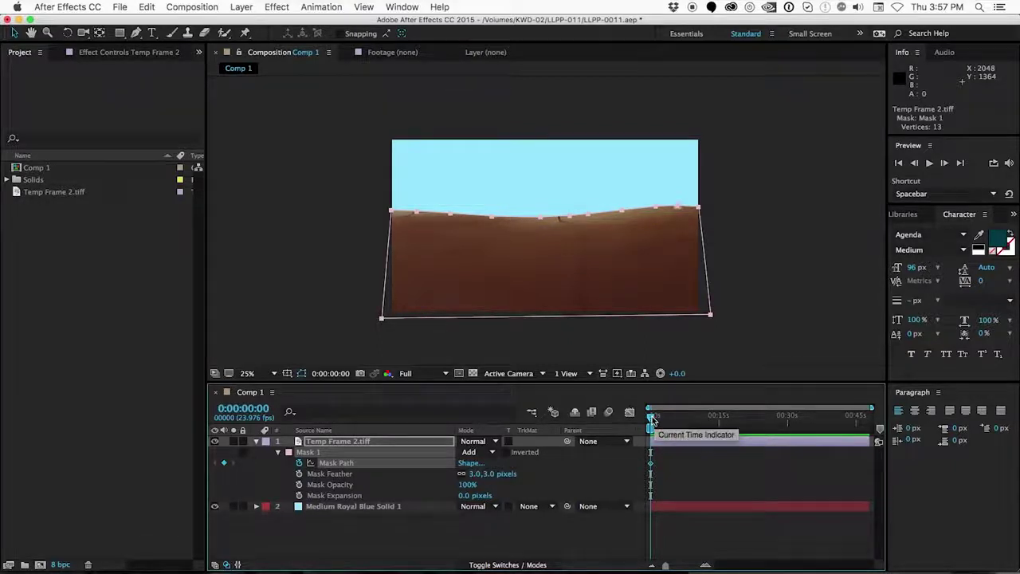
left_click_drag(656, 420, 672, 419)
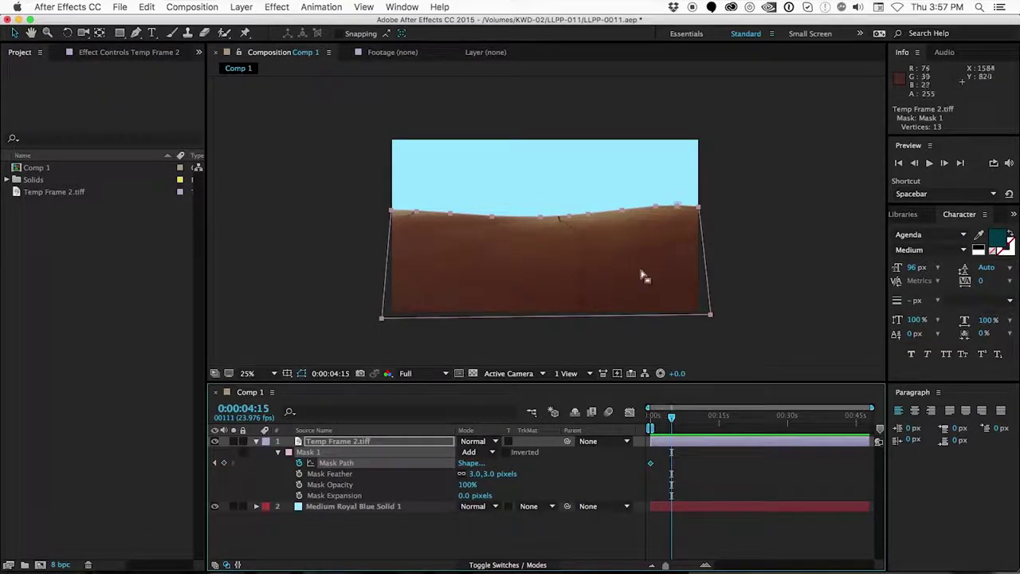
left_click(633, 210)
key("Up")
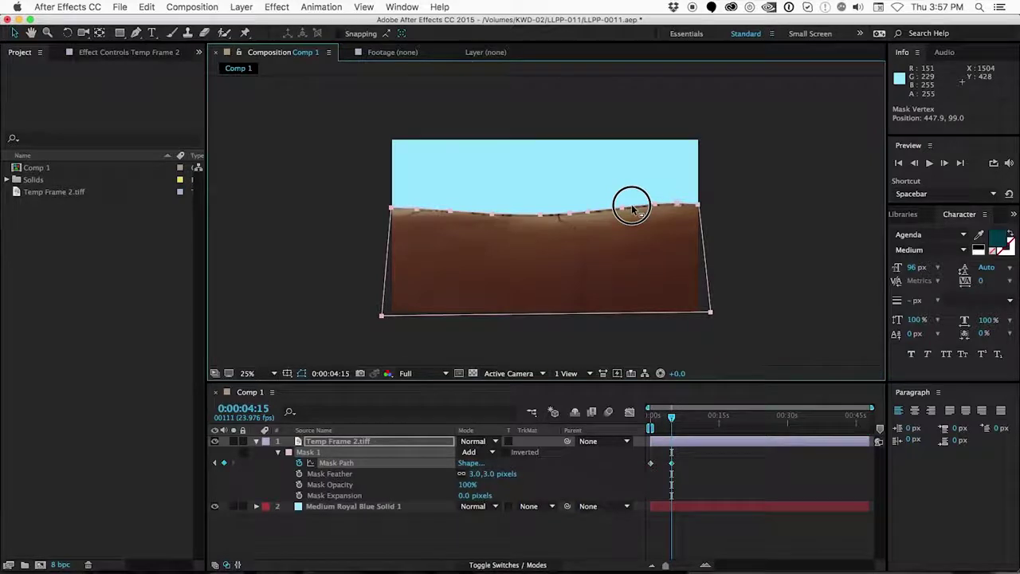
key("Down")
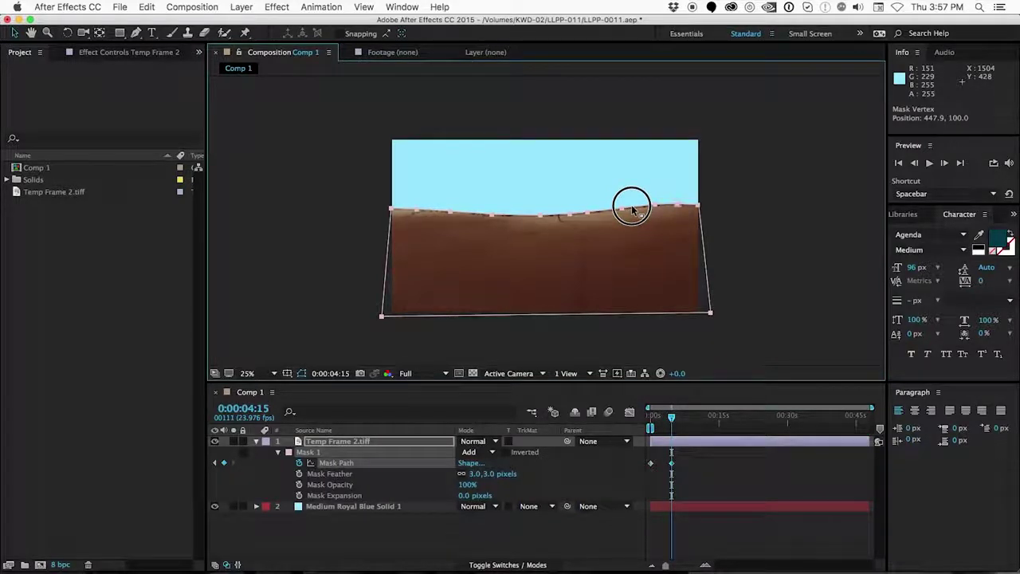
key("space")
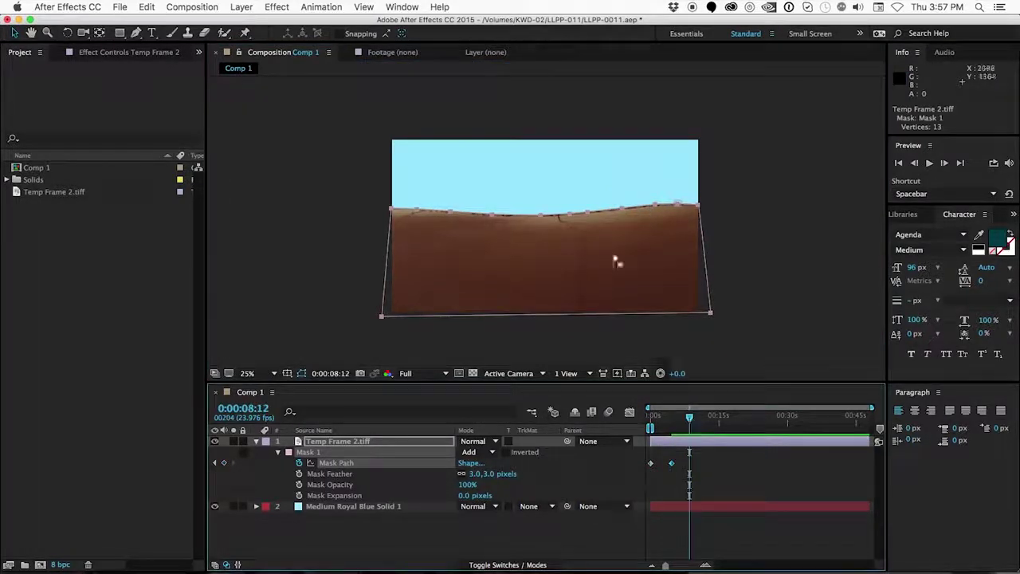
left_click_drag(602, 212, 603, 214)
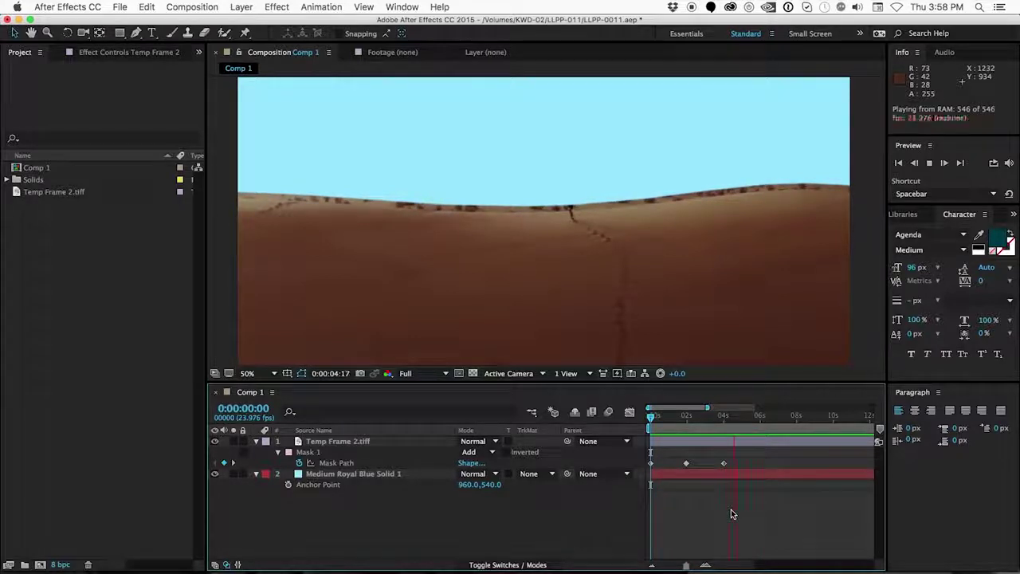
key("space")
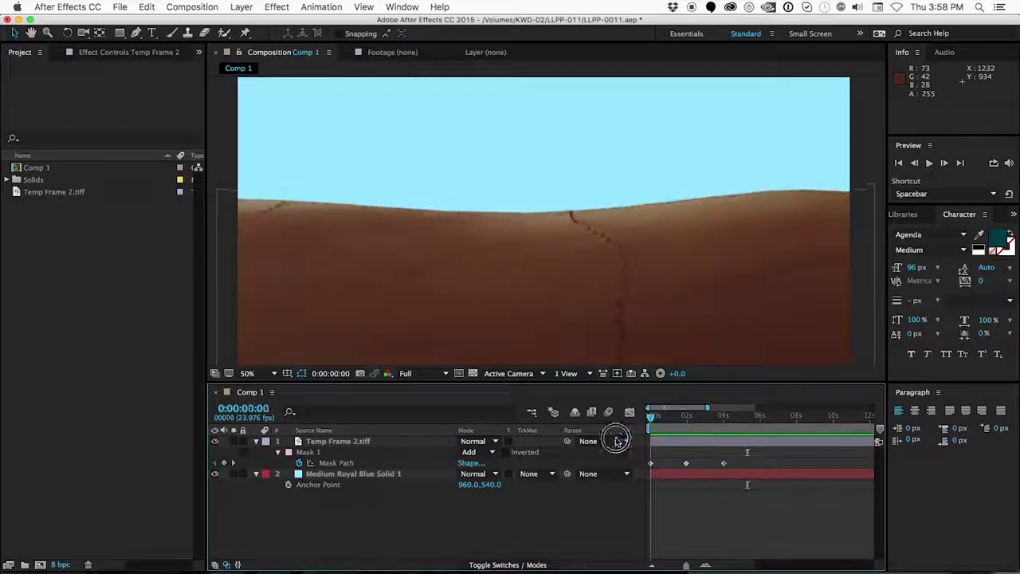
scroll(570, 281, "up", 1)
scroll(571, 280, "down", 4)
scroll(571, 280, "up", 3)
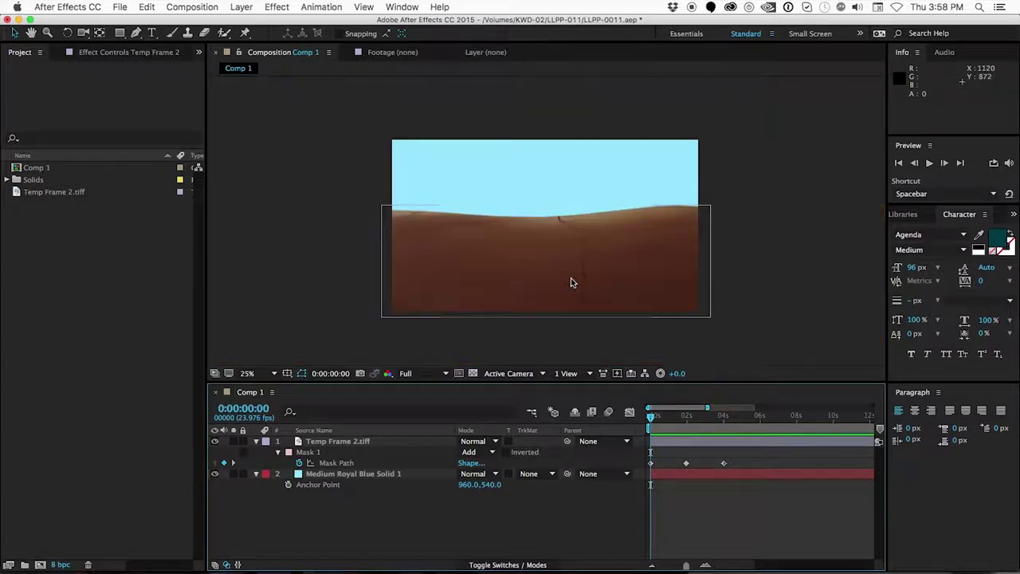